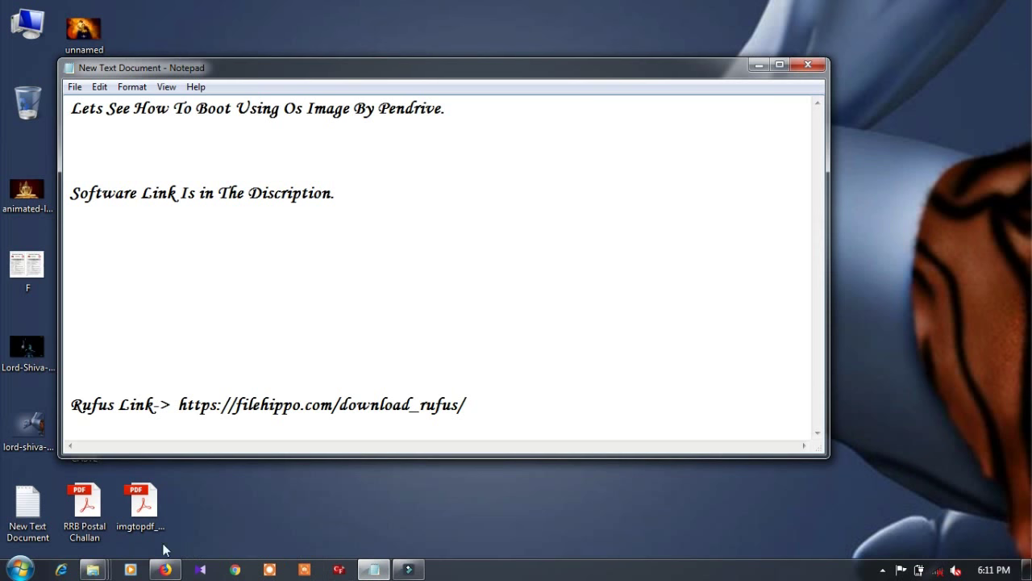
Step: Open the Rufus-2.9 folder window, launch the rufus-2.9 application and decline its online update checks
mouse_move(95, 570)
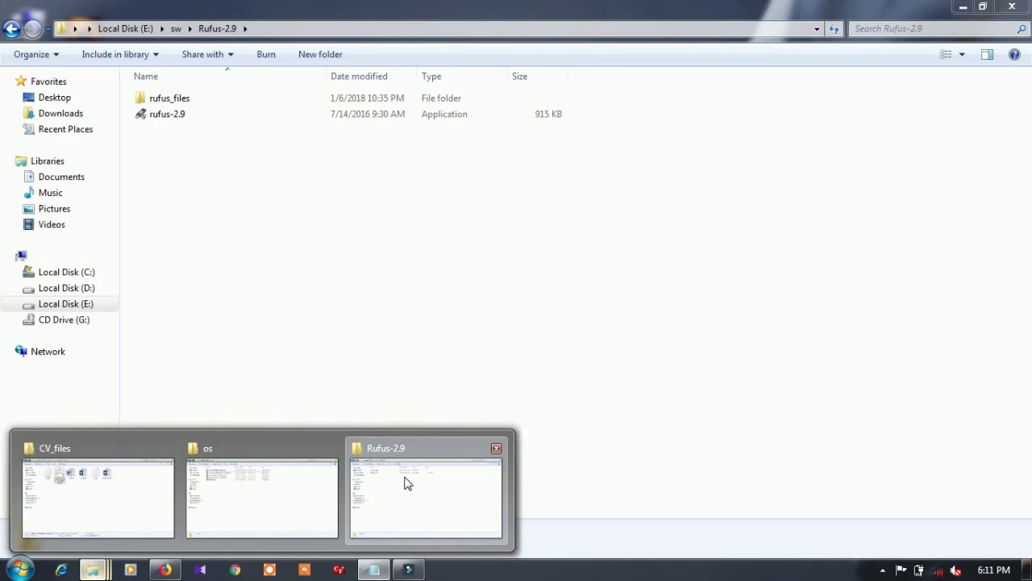
click(405, 482)
double_click(323, 115)
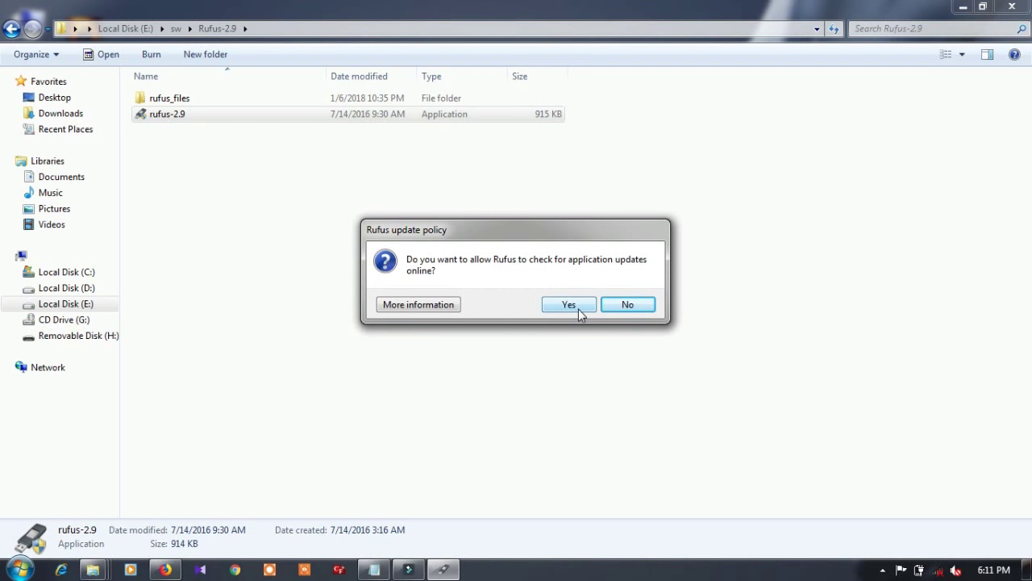
click(629, 306)
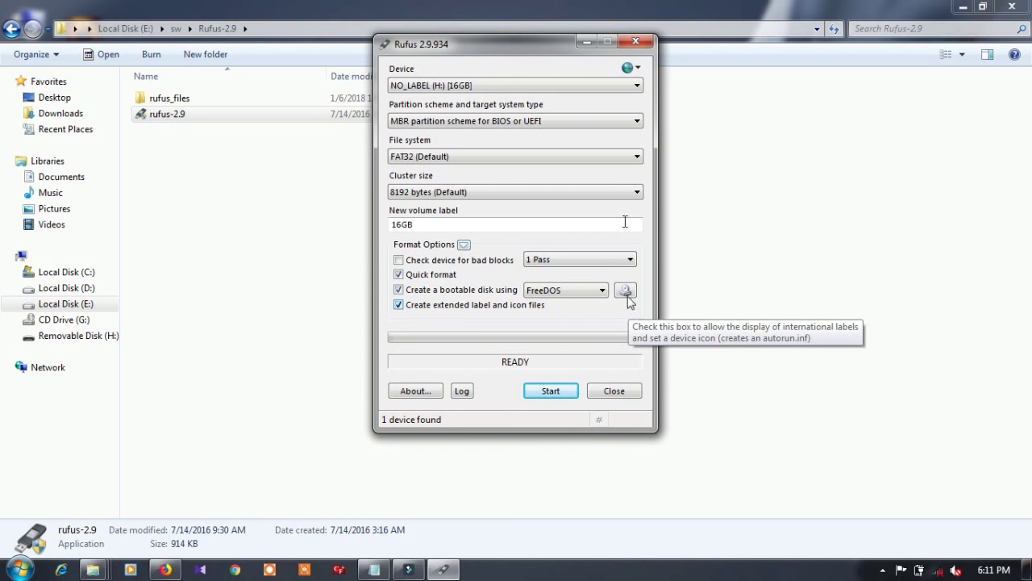
Step: Choose NO_LABEL (H:) [16GB] as device, MBR partition scheme for BIOS or UEFI, and keep the FAT32 (Default) file system
click(574, 84)
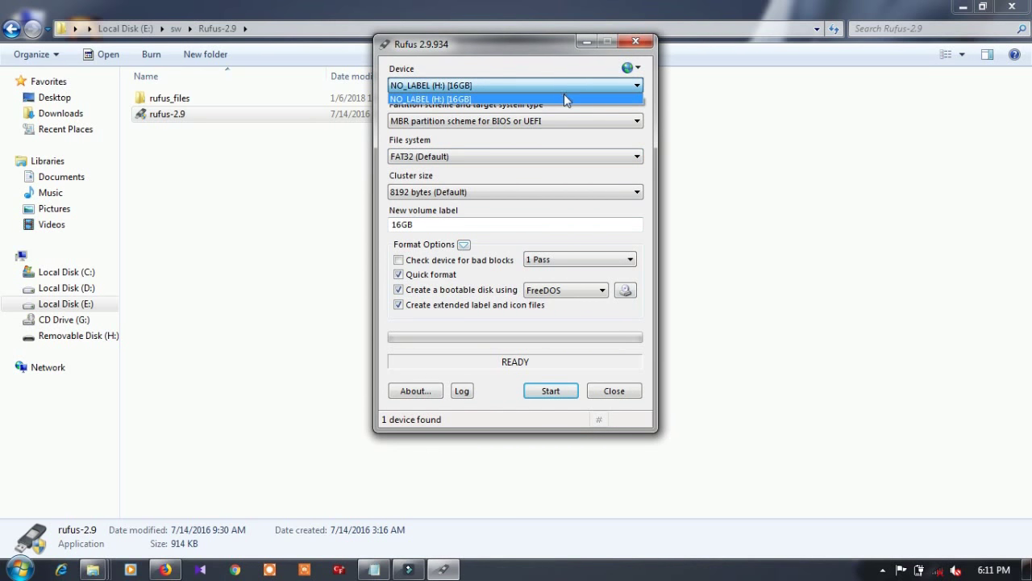
click(562, 97)
click(548, 123)
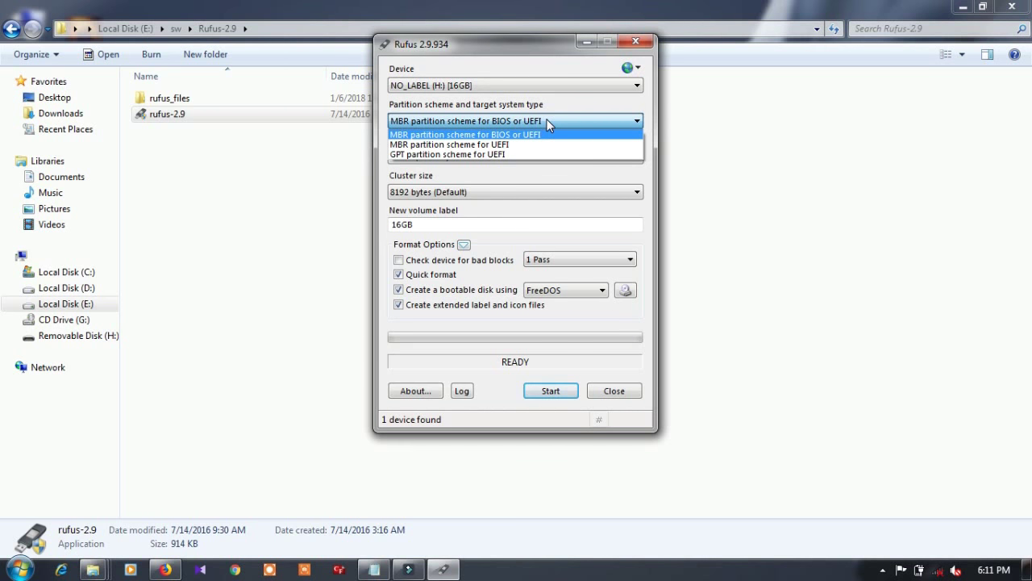
click(545, 138)
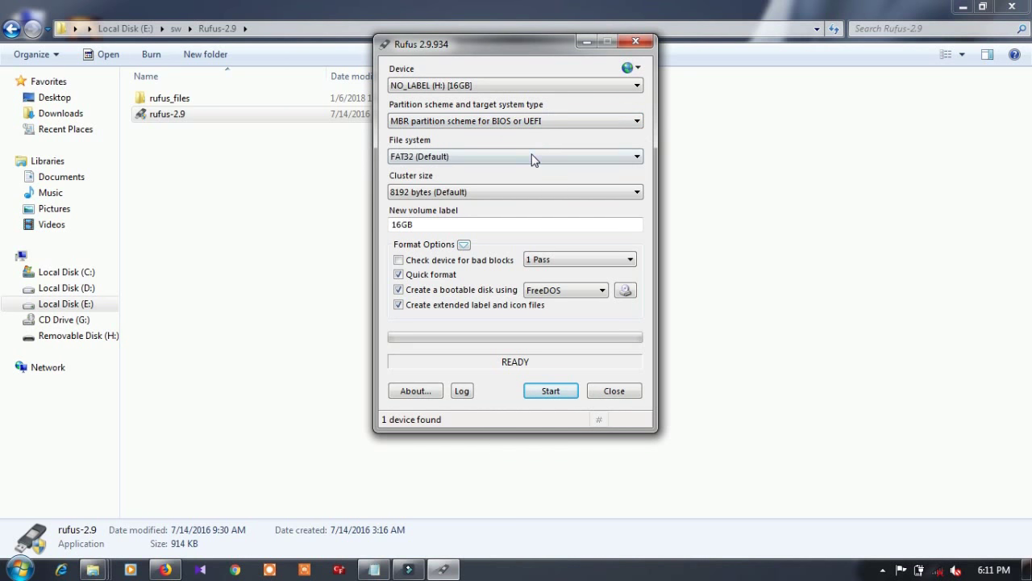
click(534, 157)
click(533, 159)
Step: Load the Windows 8.1 ISO image from the os folder on Local Disk (E:) as the boot image
click(627, 292)
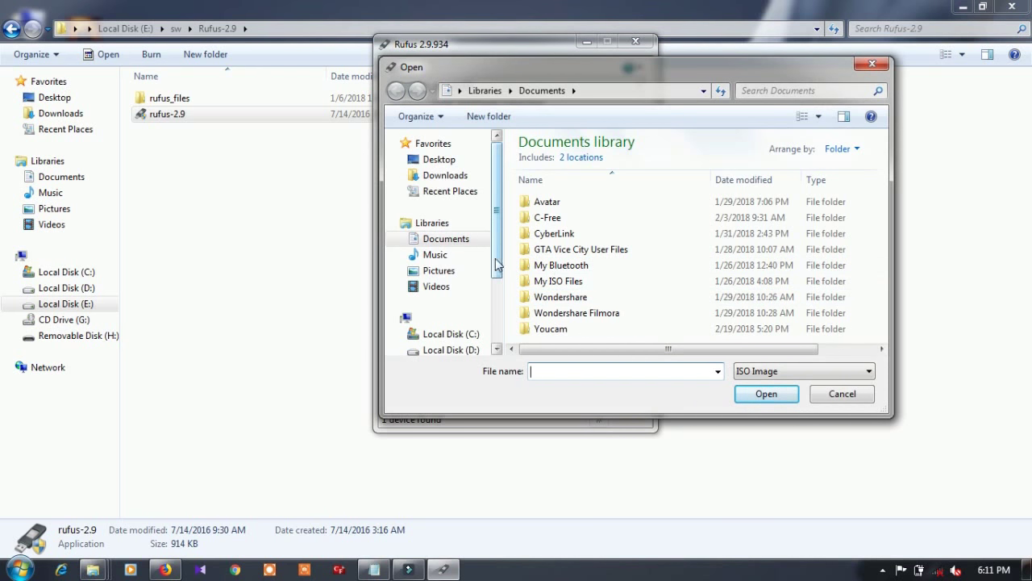
scroll(498, 284, down, 1)
scroll(498, 284, down, 2)
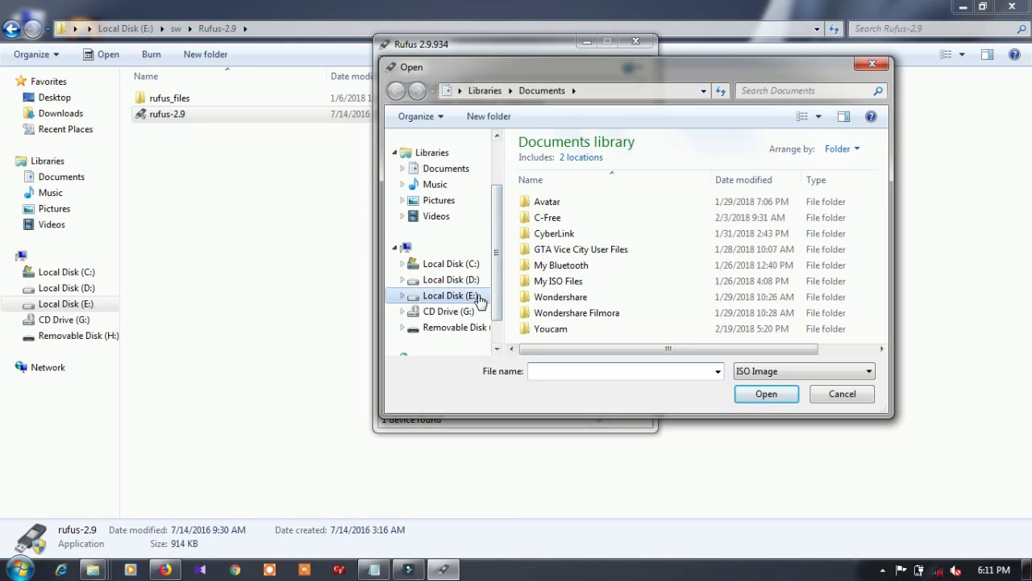
click(477, 296)
double_click(567, 256)
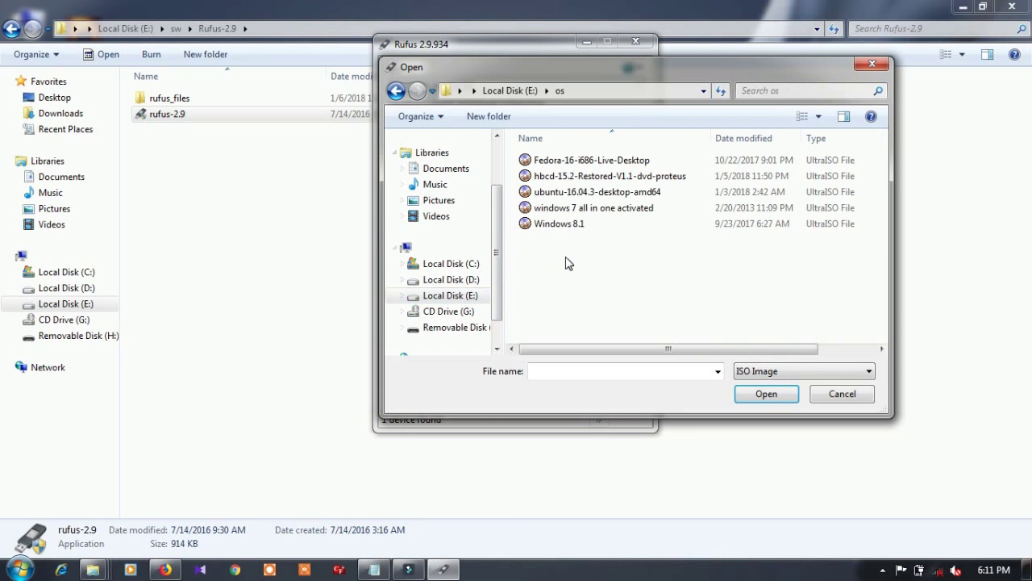
click(566, 226)
click(750, 394)
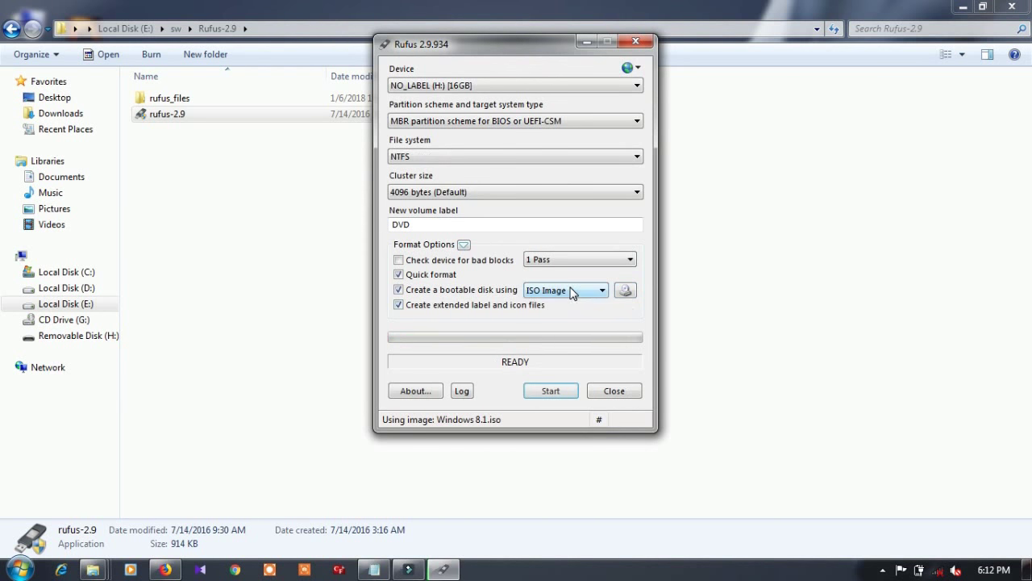
Step: Keep ISO Image as the bootable disk type, reselect the Windows 8.1 image, and start writing the drive, confirming the operation
click(571, 292)
click(562, 310)
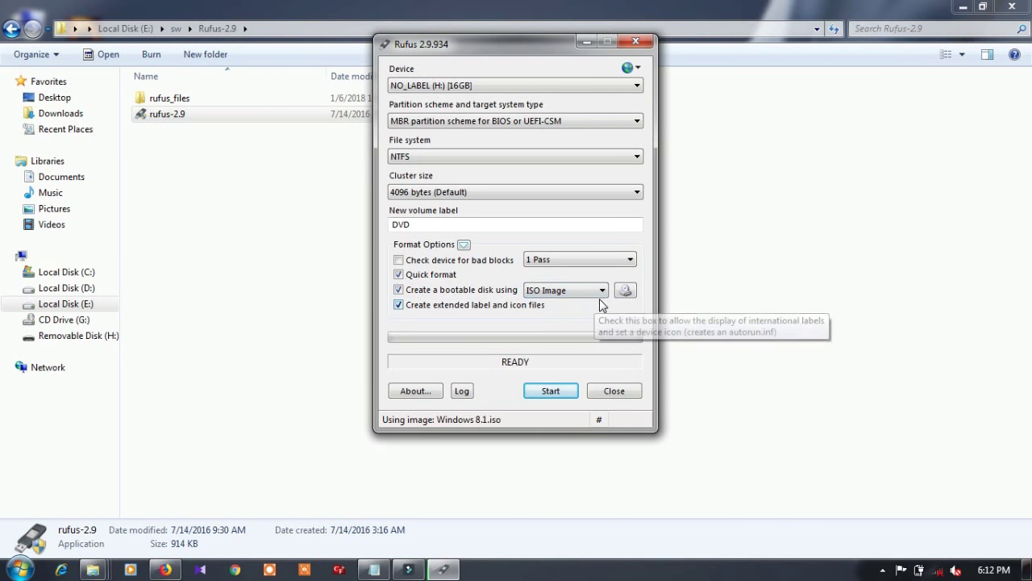
click(625, 290)
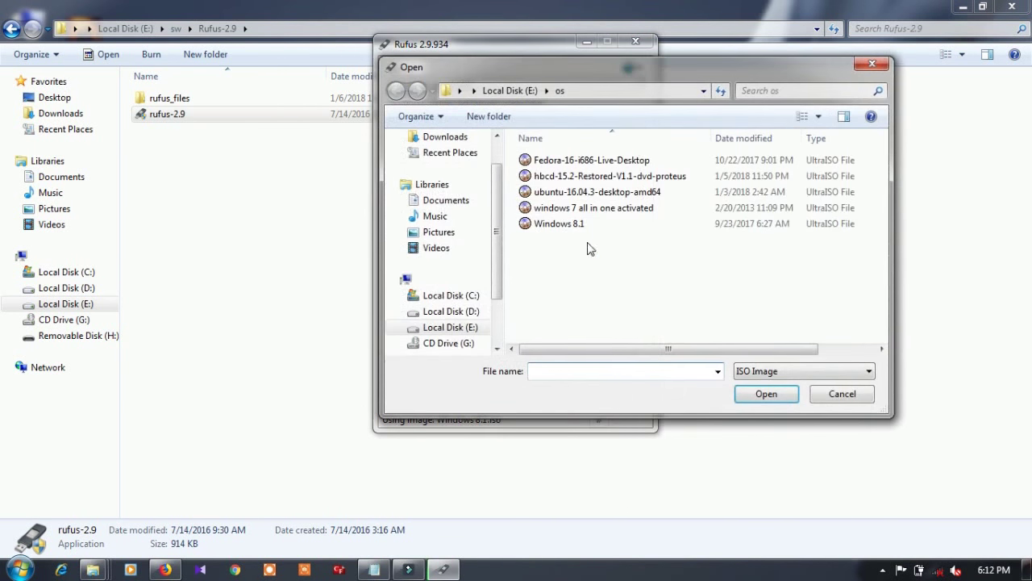
double_click(580, 224)
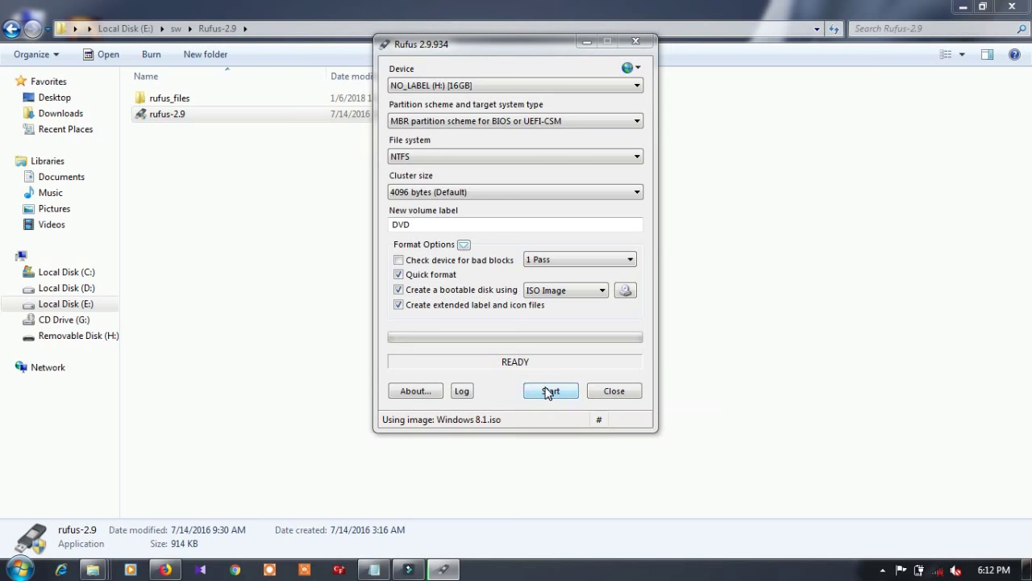
click(548, 392)
click(578, 345)
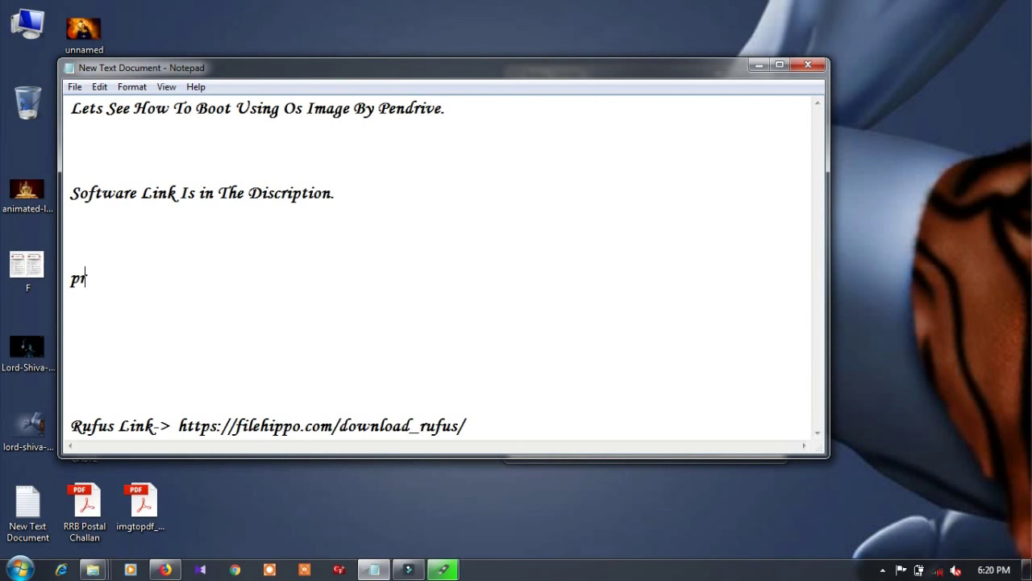
Step: Write the note "probably It will Take 10-15 Minutes" below the software link line in the Notepad document
text(robably It )
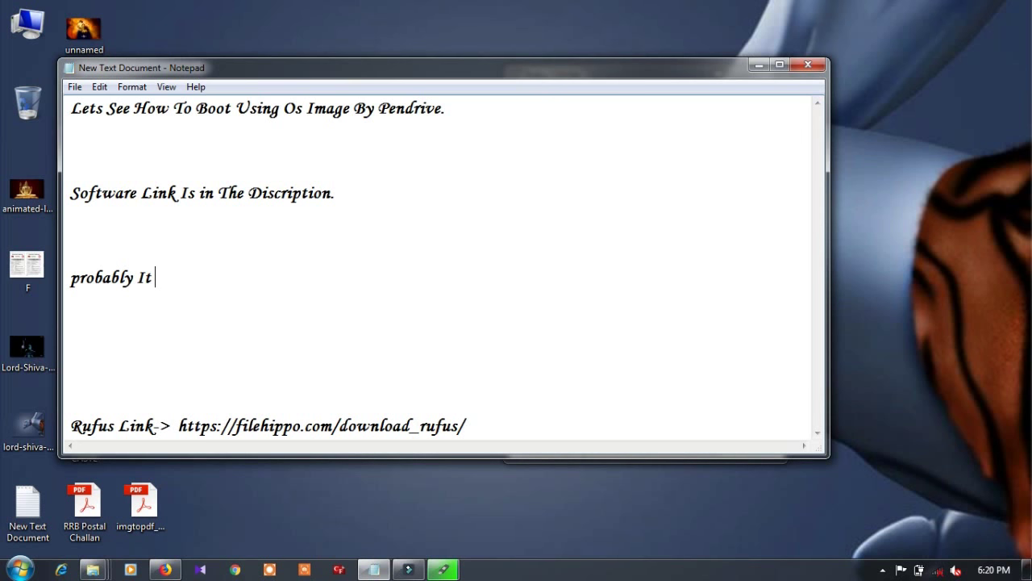
text(will Take 10-1)
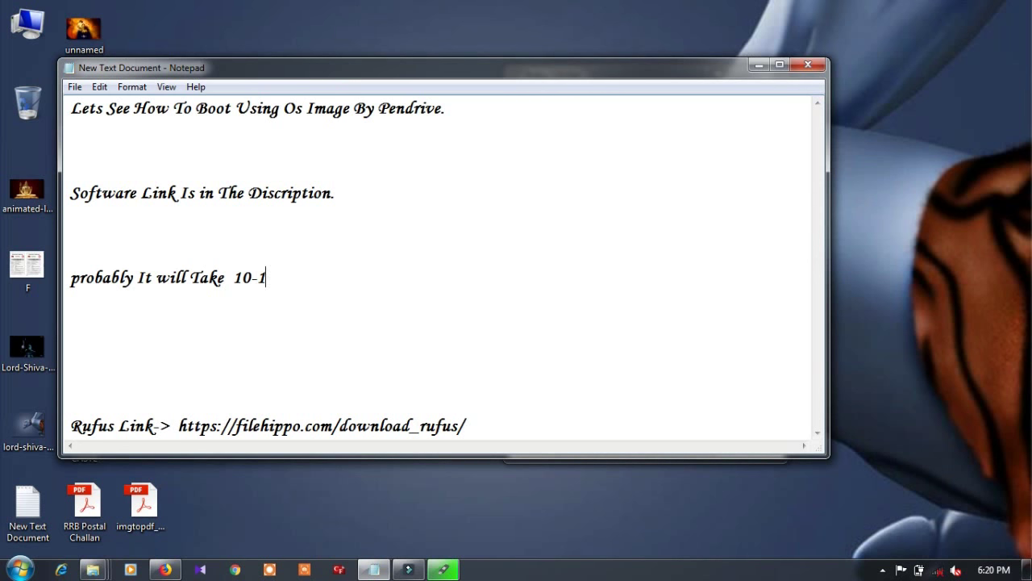
text(5 Minutes)
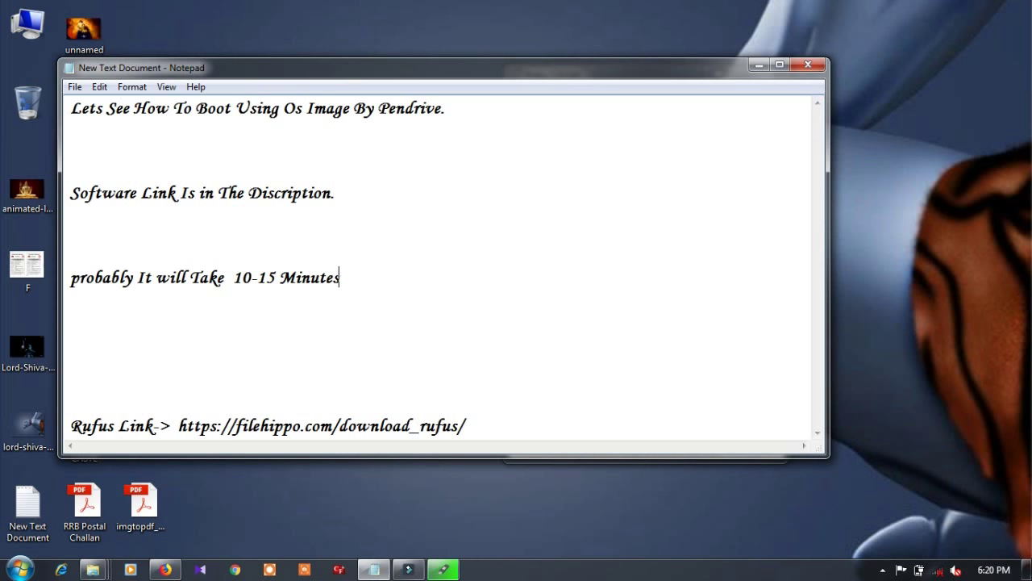
Step: Switch to Rufus to check the drive creation, highlight the duration note in Notepad, and close Rufus
click(451, 571)
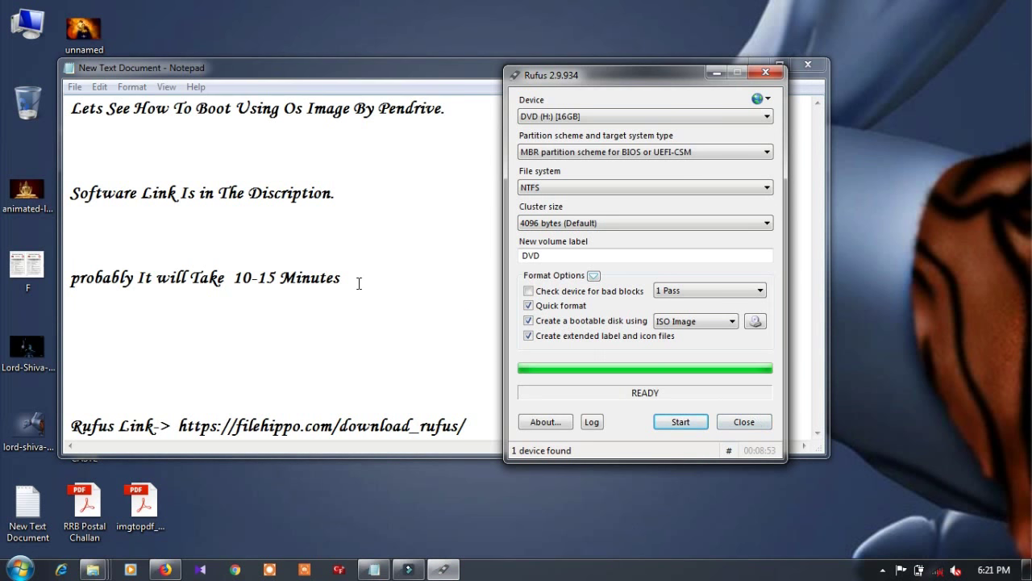
drag(359, 283, 73, 282)
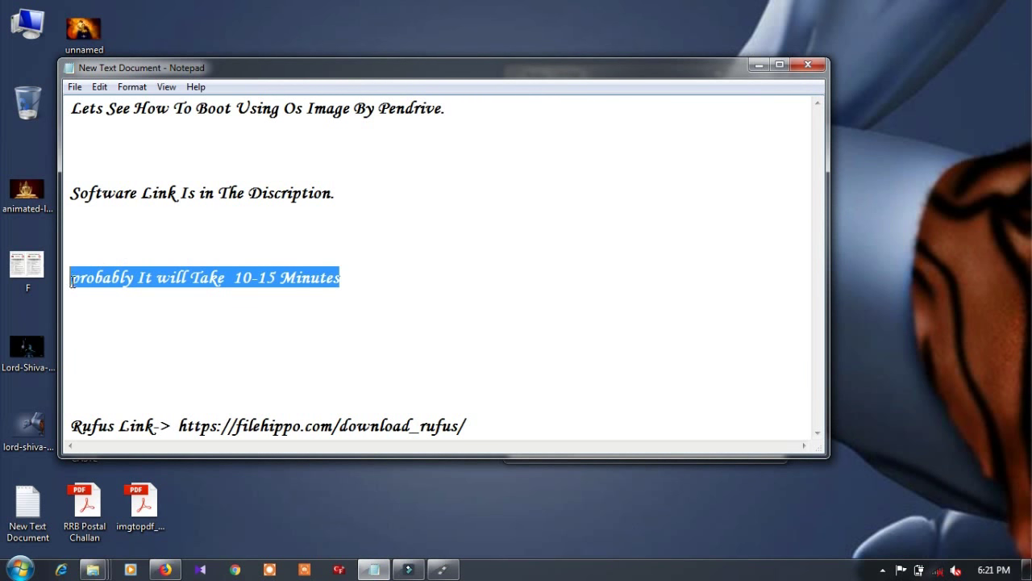
click(442, 569)
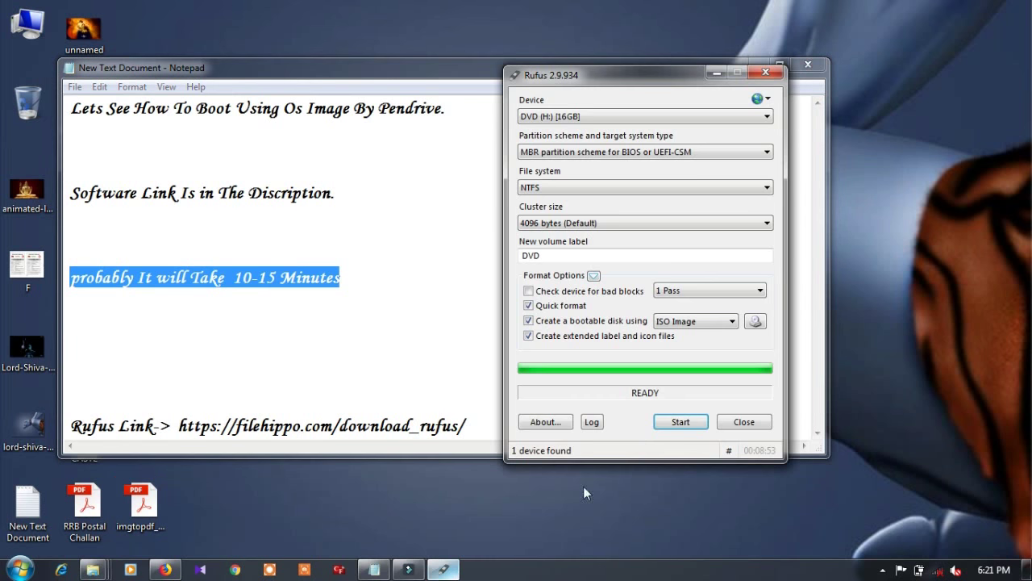
click(733, 421)
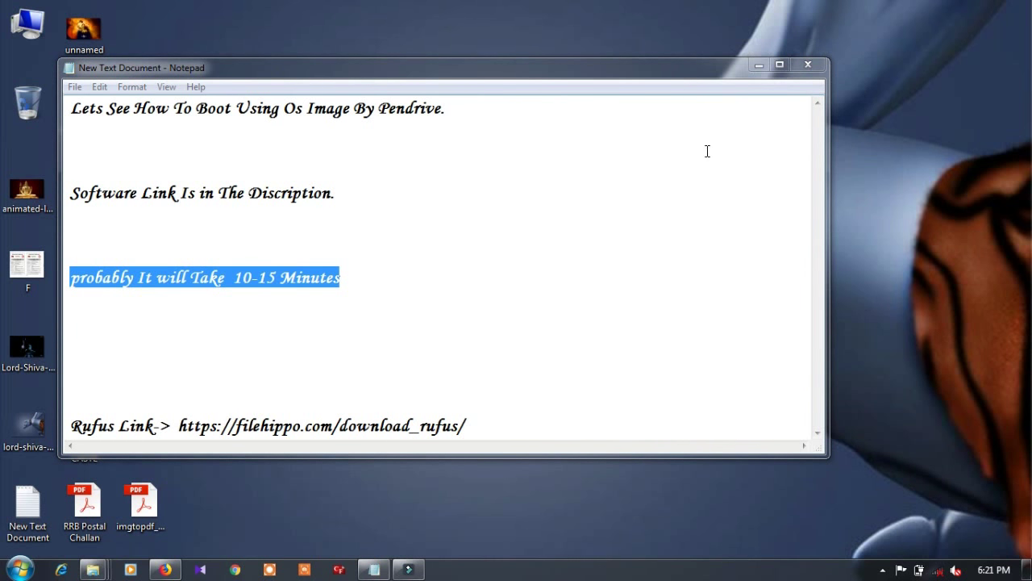
Step: Open the DVD (H:) drive from Computer, run its setup application, and minimize the Explorer and Notepad windows
click(19, 569)
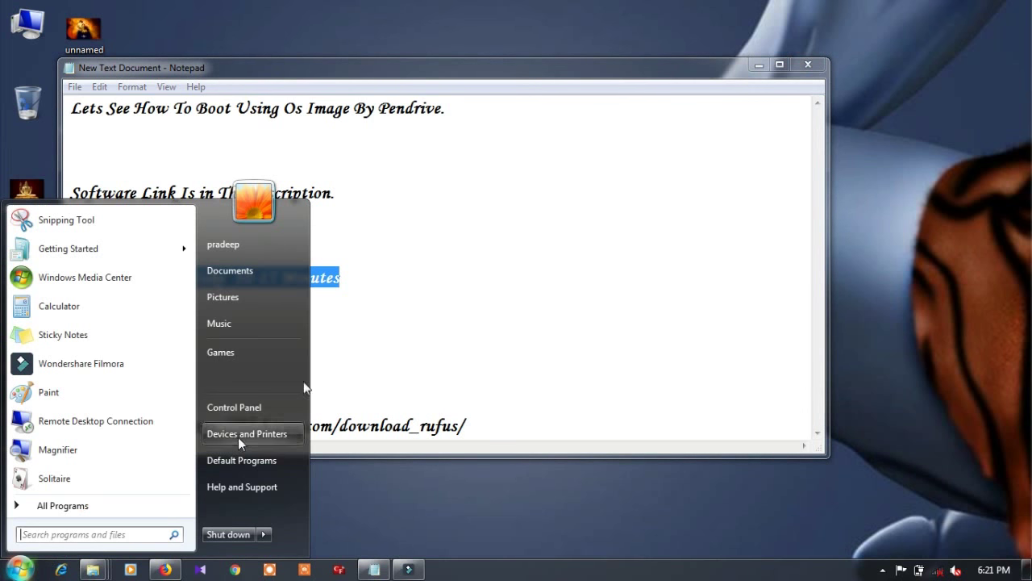
click(258, 379)
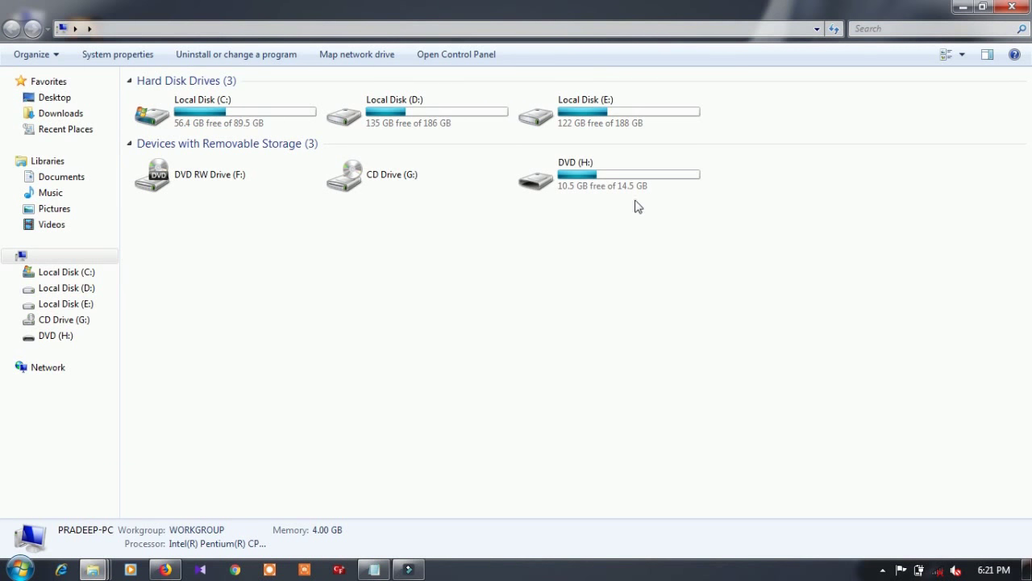
double_click(595, 184)
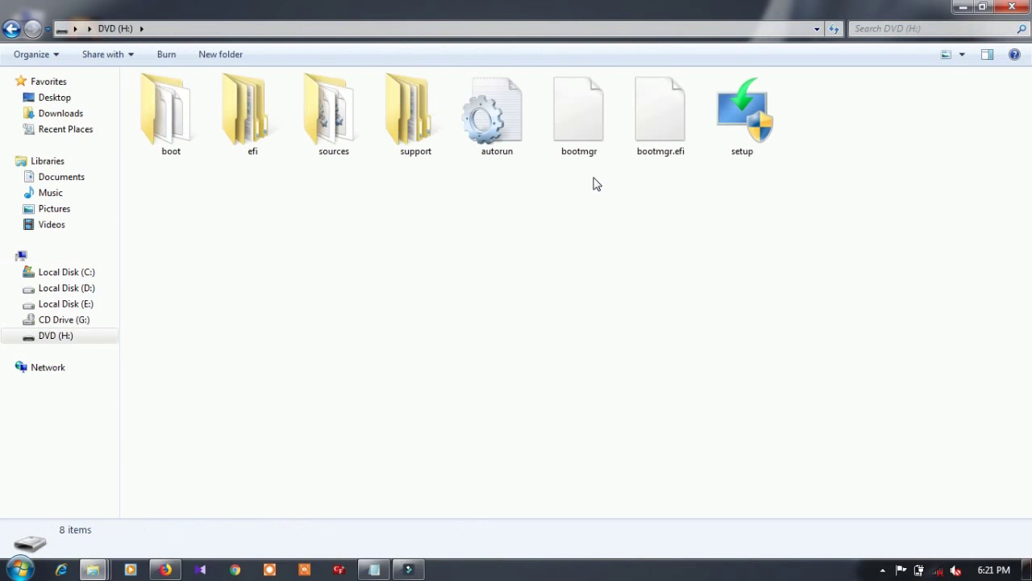
click(732, 121)
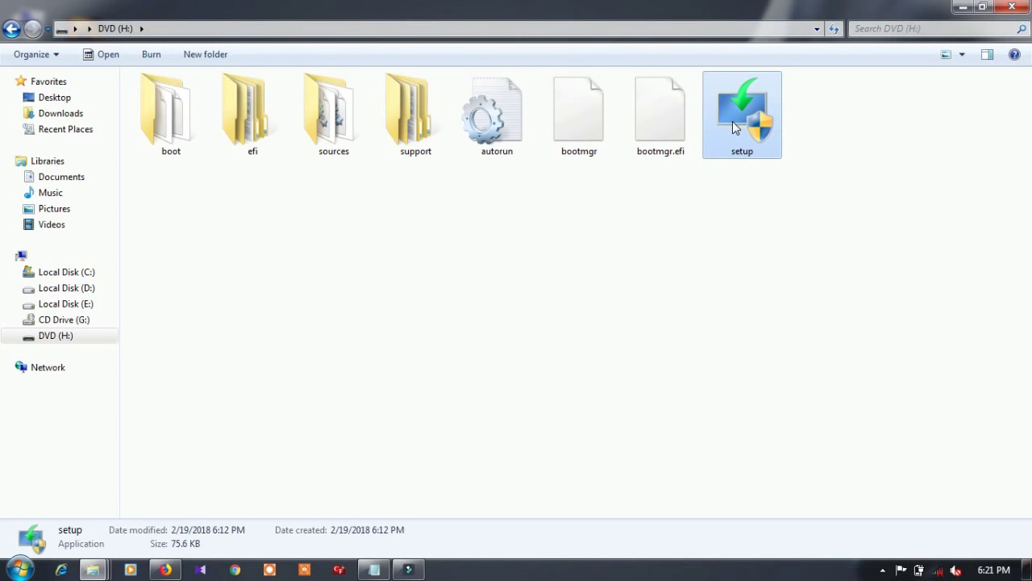
click(962, 7)
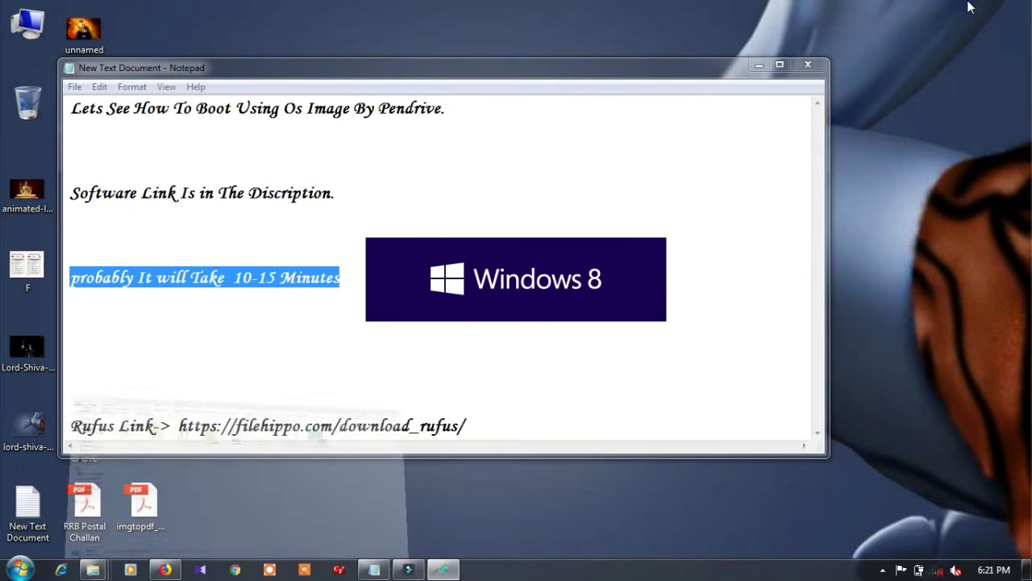
click(758, 66)
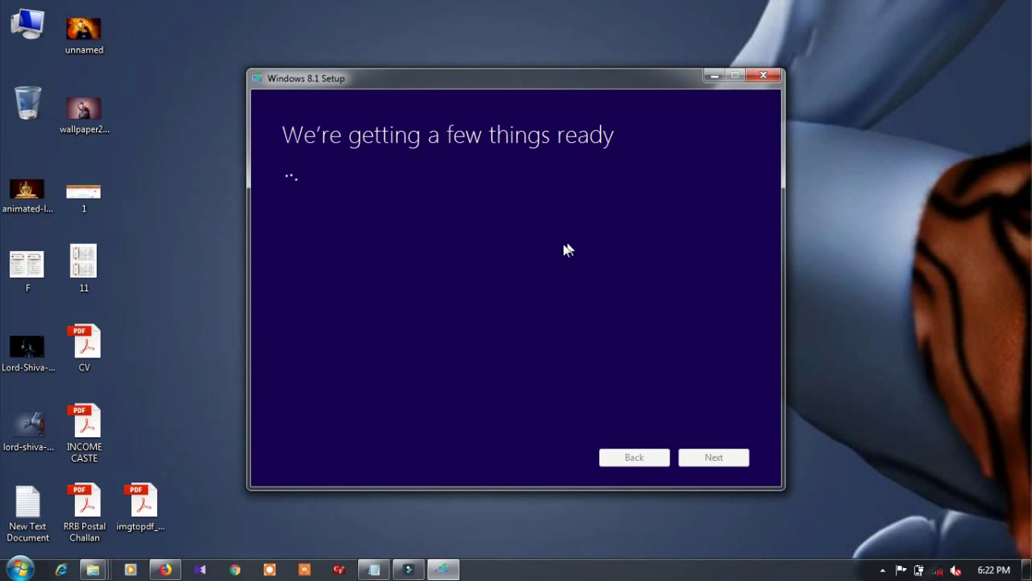
Step: Restore the Notepad document and add the note "Select Boot Device As removable" below the duration line
click(374, 568)
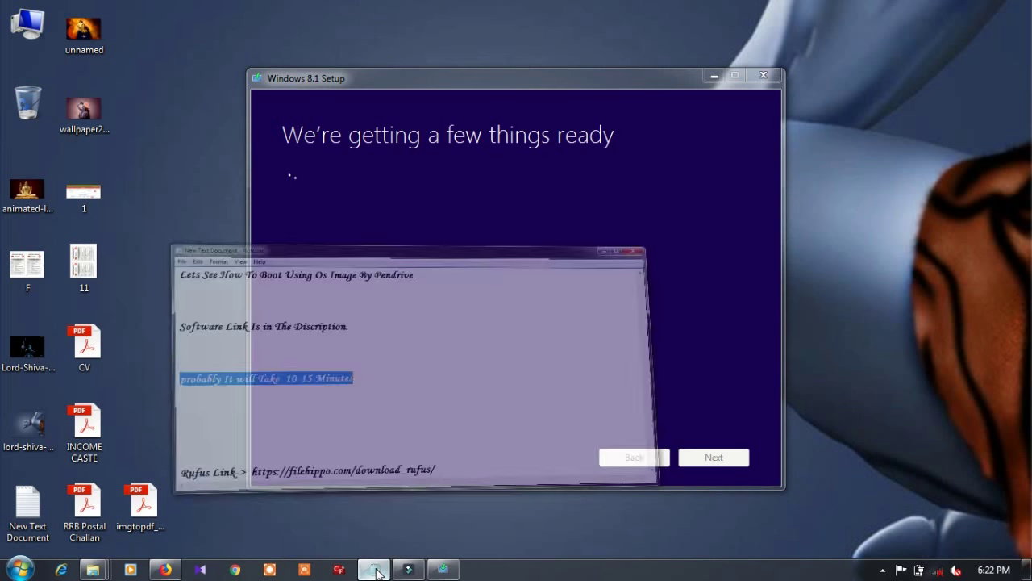
click(389, 320)
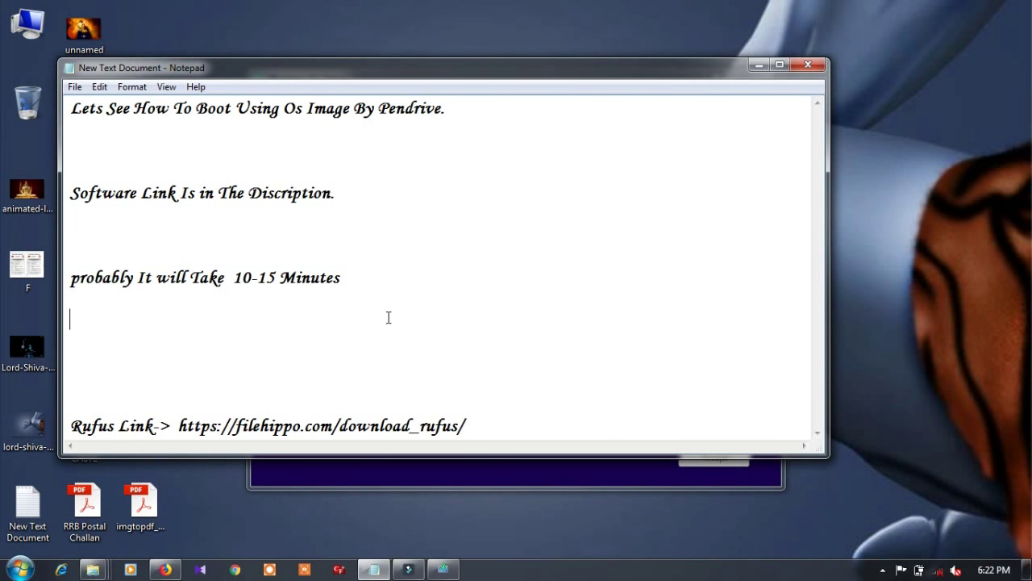
text(Select M)
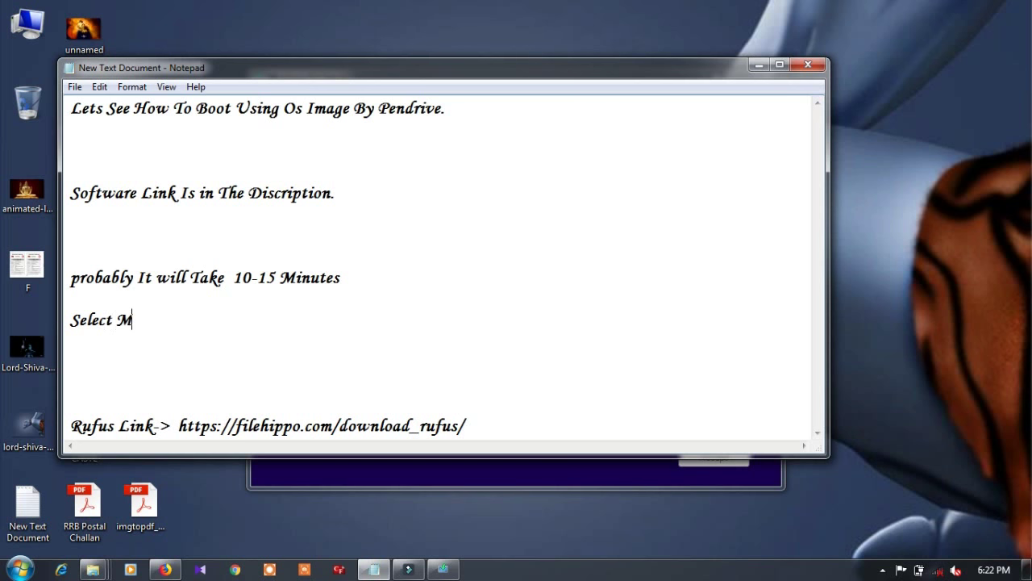
key(BackSpace)
text(Boot Device)
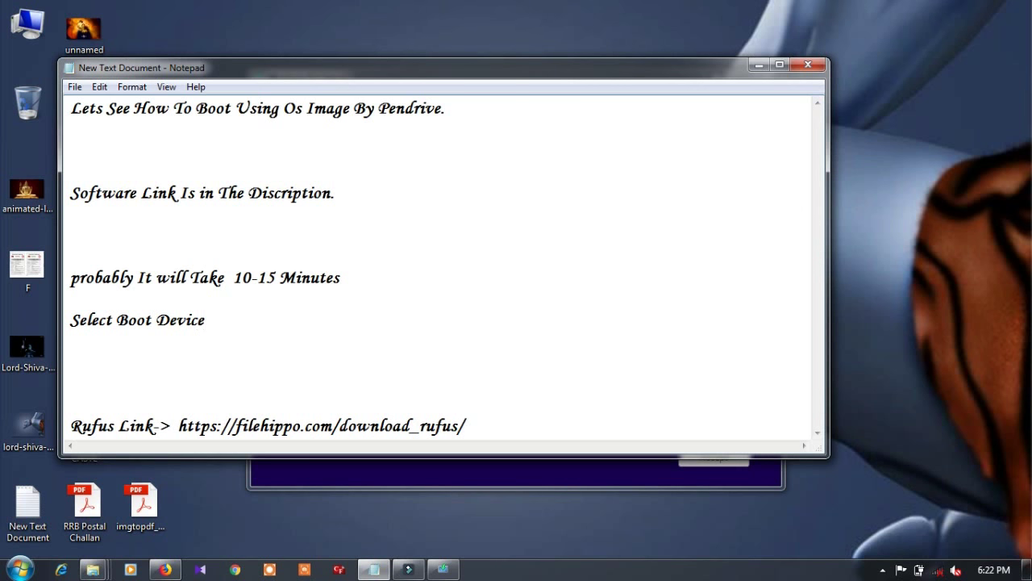
text( As removable)
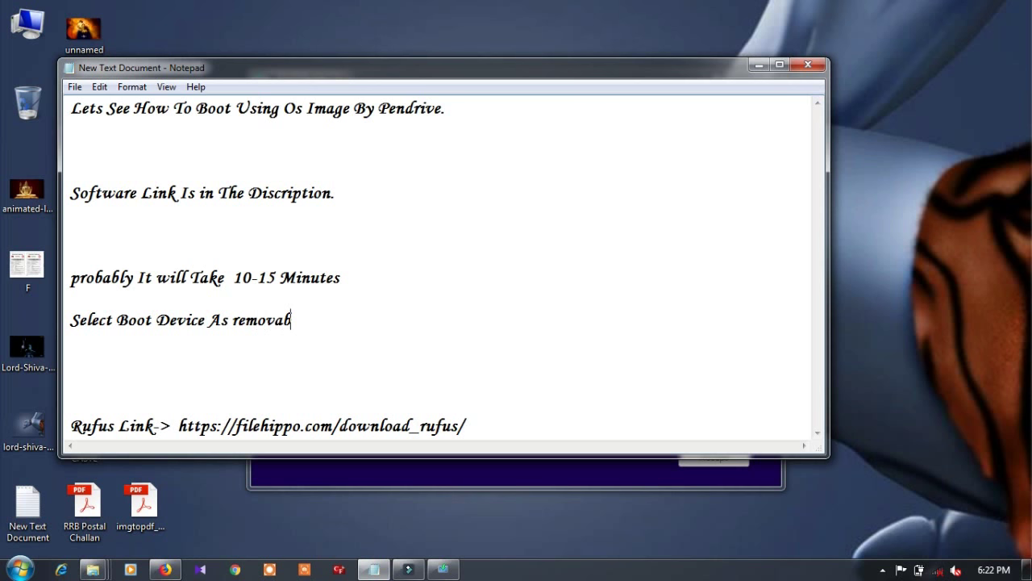